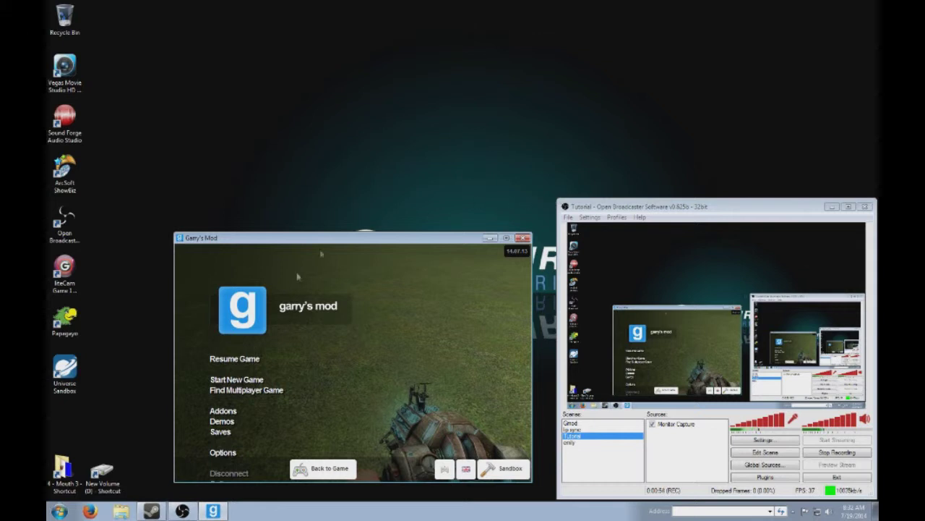
key("alt+Tab")
key("alt+Tab")
key("alt+Tab")
key("alt+Tab")
key("alt+Tab")
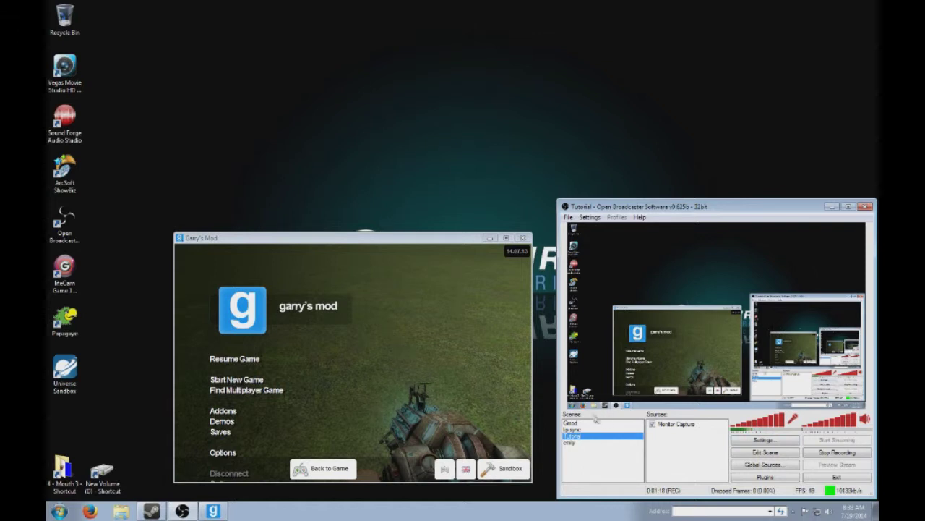
Switch to Garry's Mod, resume the game, equip the revolver and fire one shot, pausing and minimizing the game at the end.
left_click(350, 240)
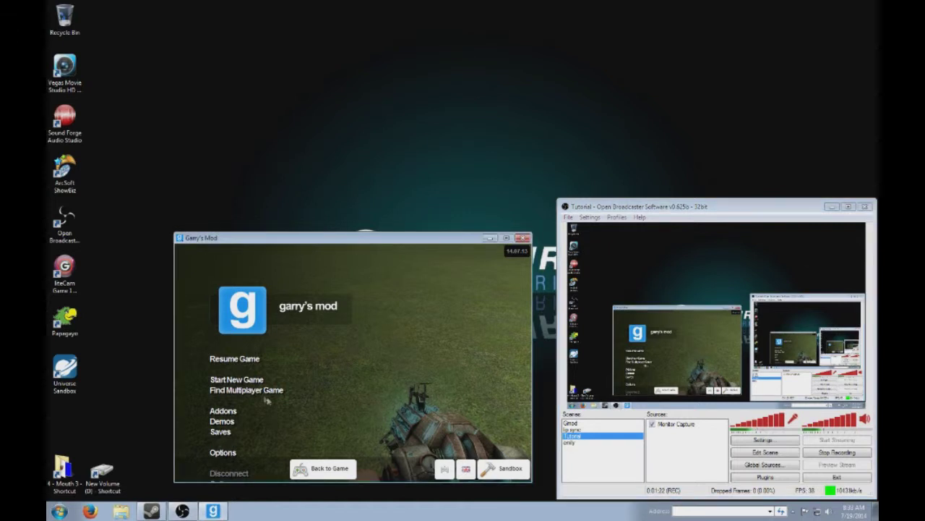
key("Escape")
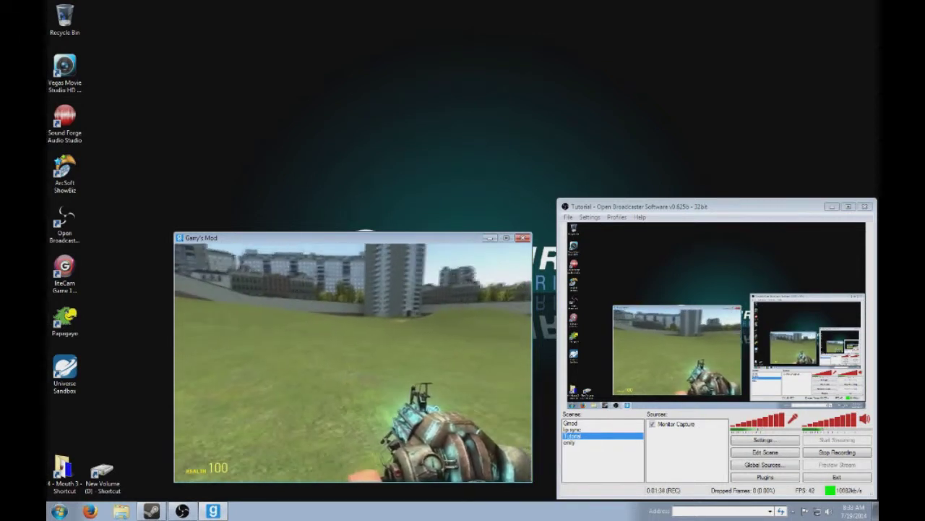
key("2")
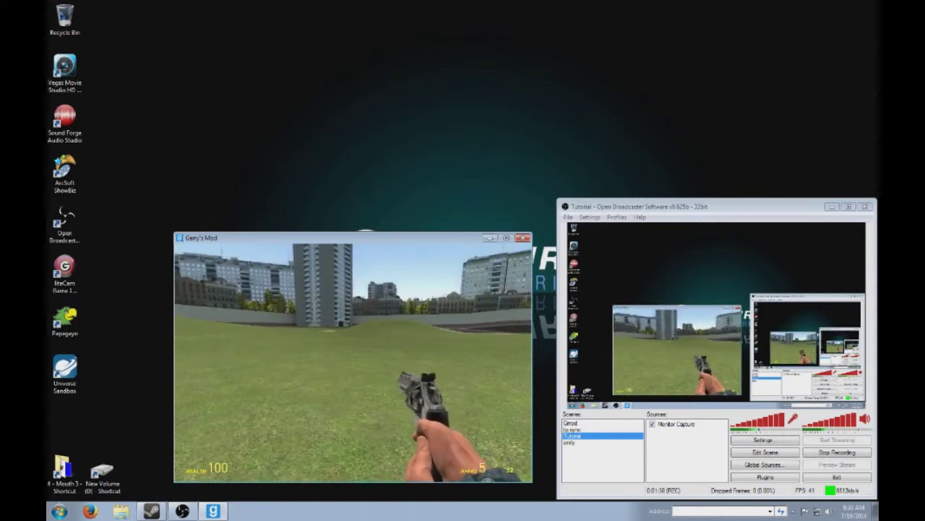
left_click(352, 362)
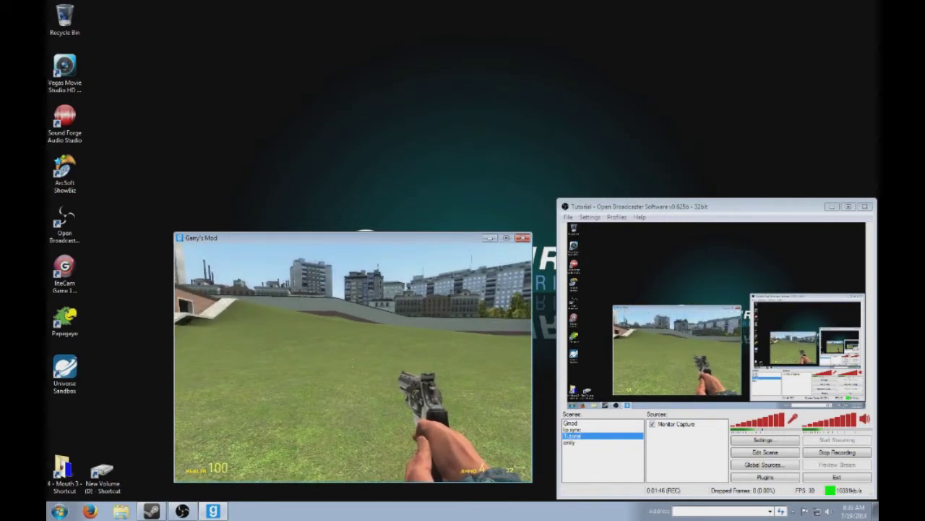
key("Escape")
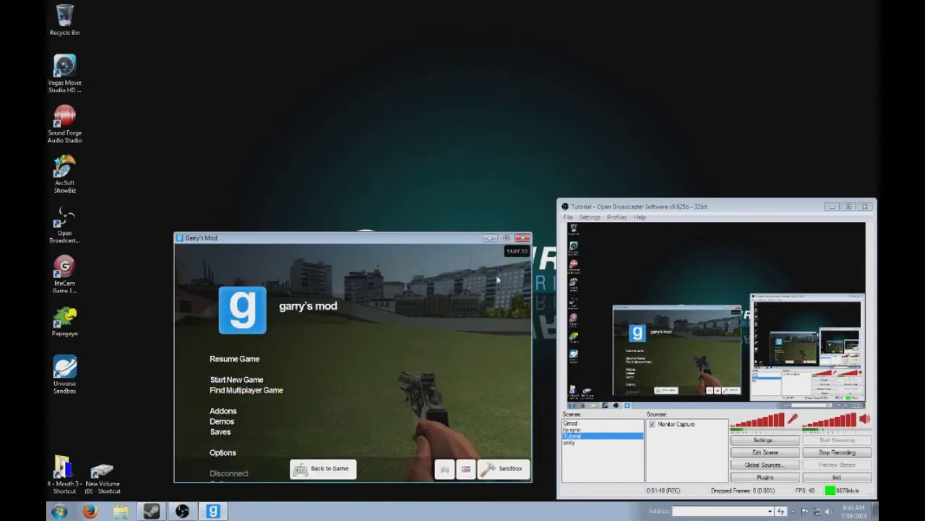
left_click(490, 239)
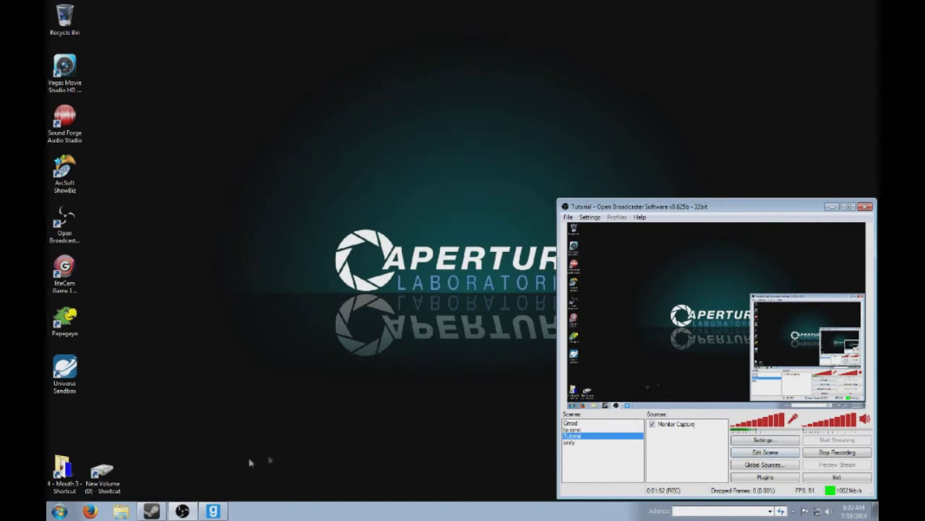
Play tutorial.mp4 from the Videos folder on New Volume (D:), and close the player and the folder window.
left_click(125, 513)
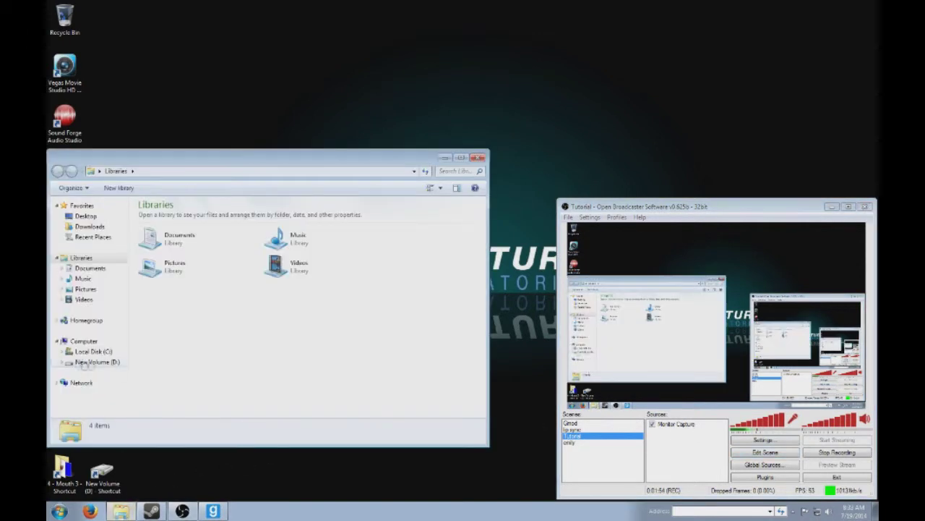
left_click(101, 362)
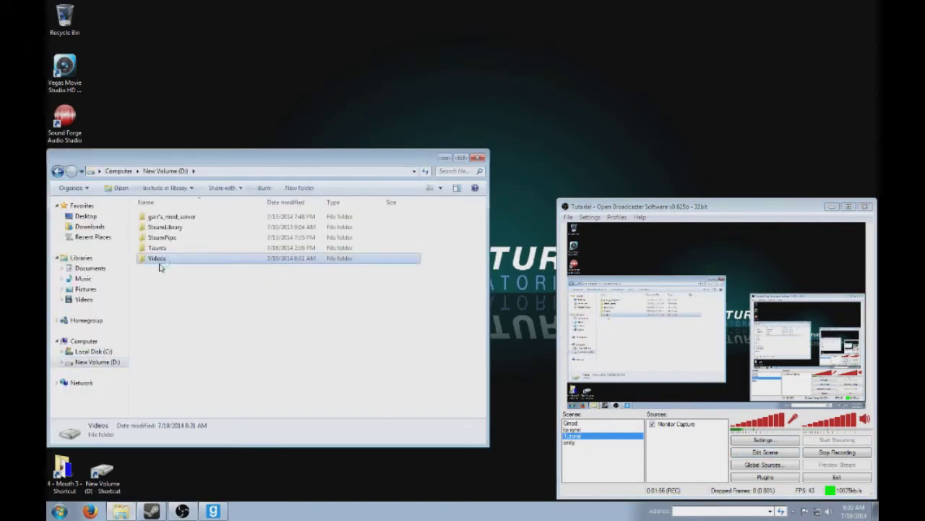
double_click(163, 262)
scroll(176, 297, "down", 3)
scroll(166, 274, "up", 3)
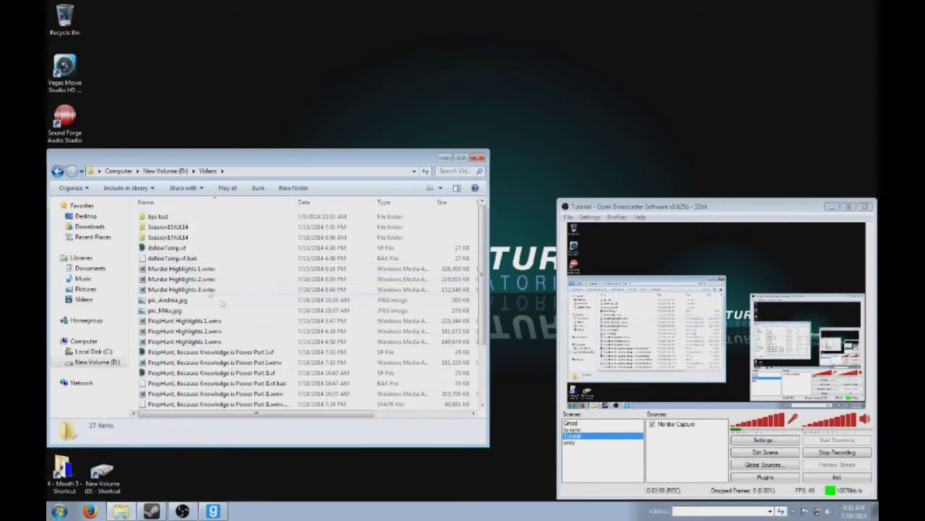
scroll(235, 328, "down", 3)
double_click(164, 404)
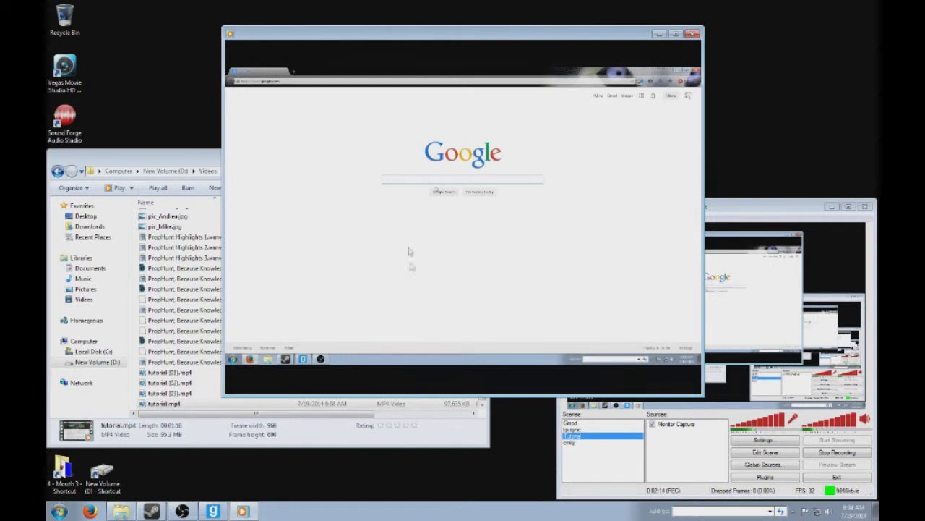
left_click(692, 34)
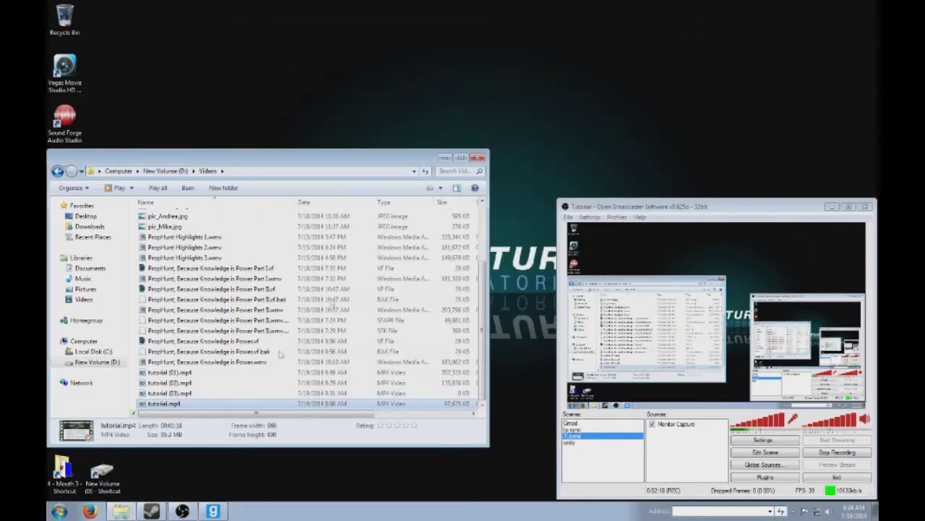
left_click(478, 158)
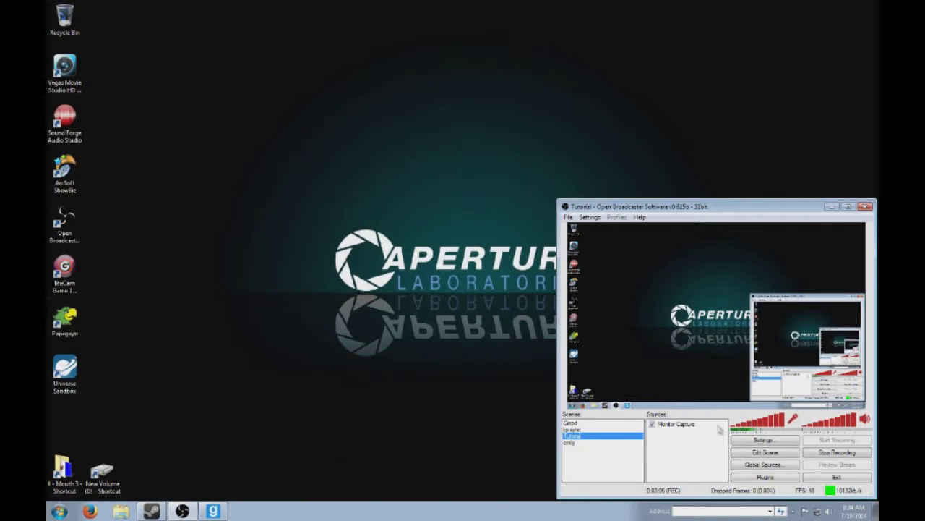
Open the Open Broadcaster Software settings and review the broadcast, video and encoding options.
left_click(747, 441)
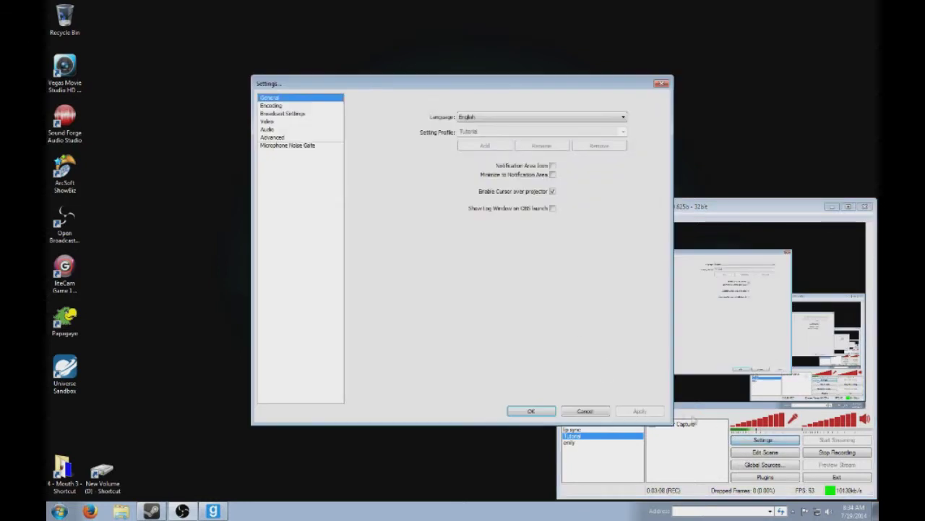
left_click(279, 115)
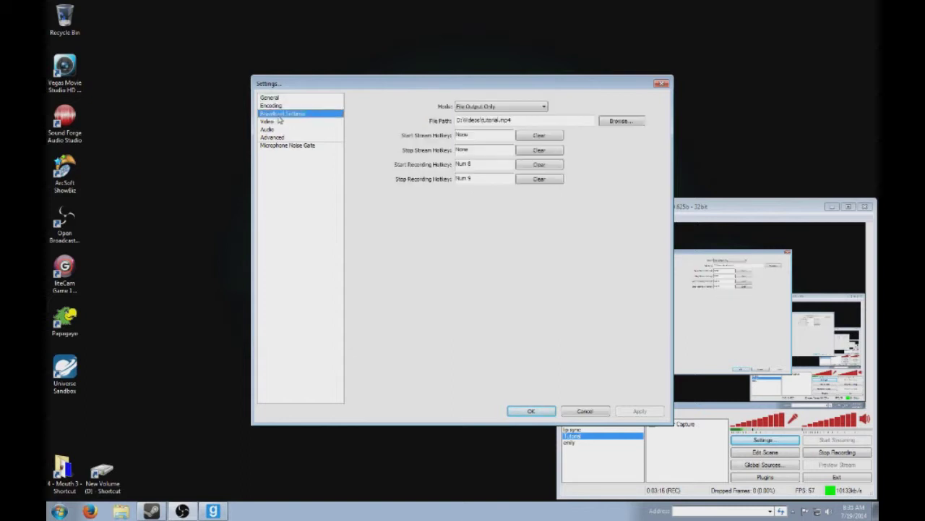
left_click(268, 122)
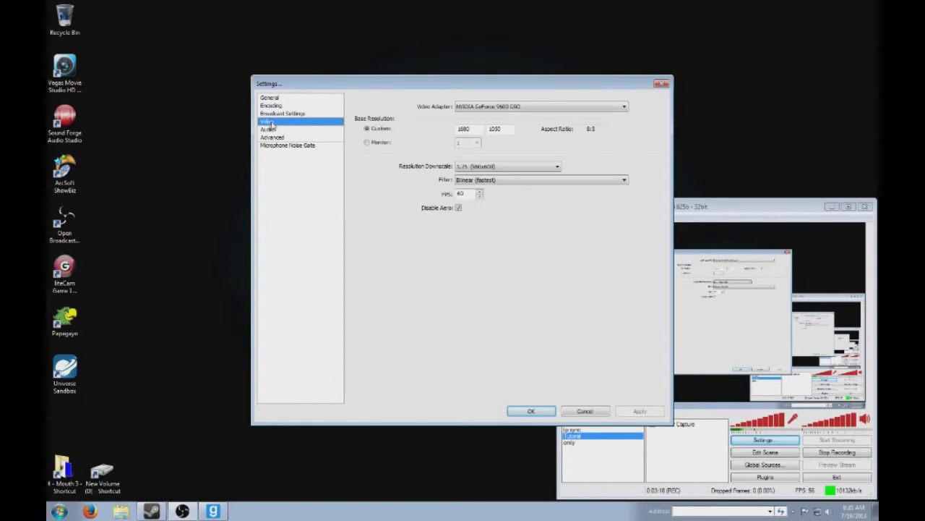
left_click(275, 107)
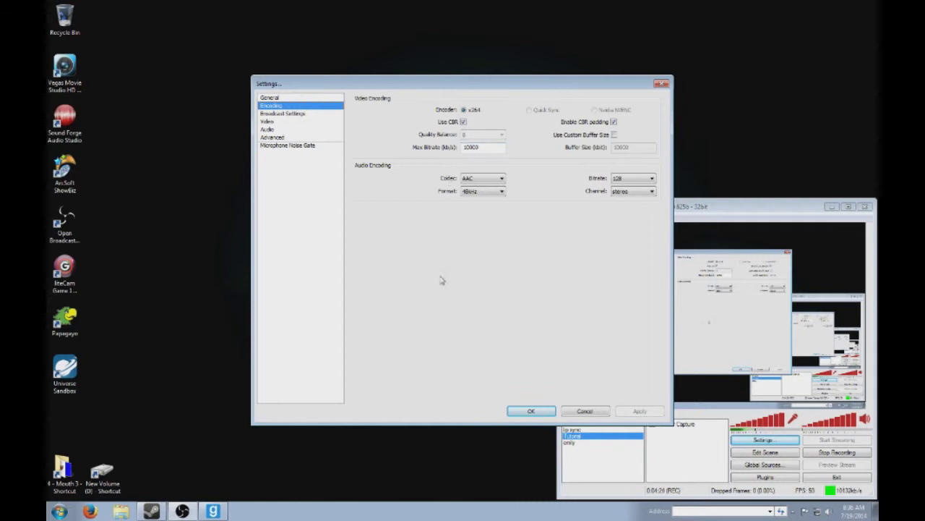
Examine the available resolution downscale options in the video settings.
left_click(280, 115)
left_click(268, 123)
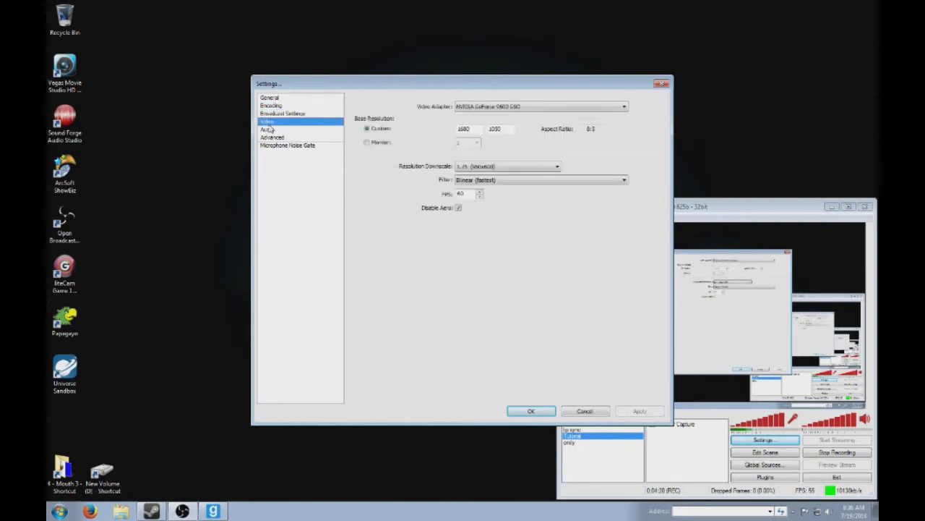
left_click(458, 168)
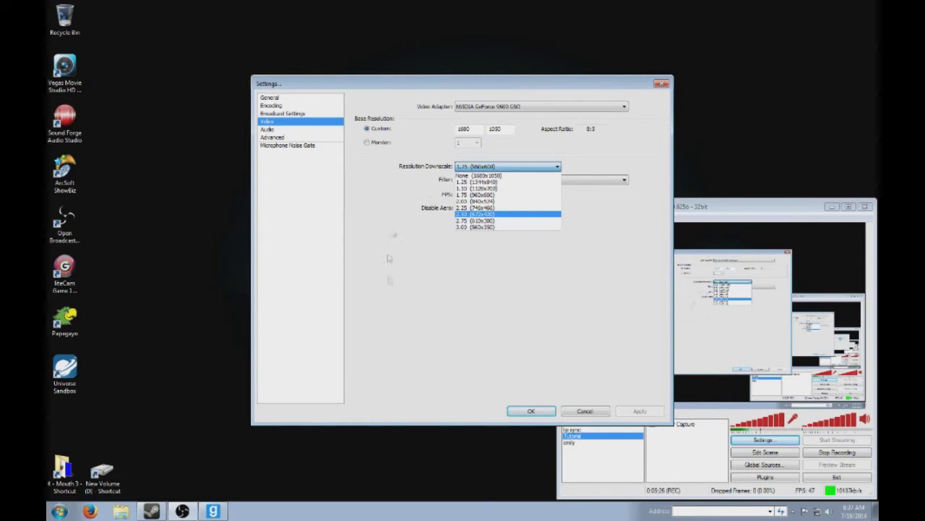
left_click(413, 196)
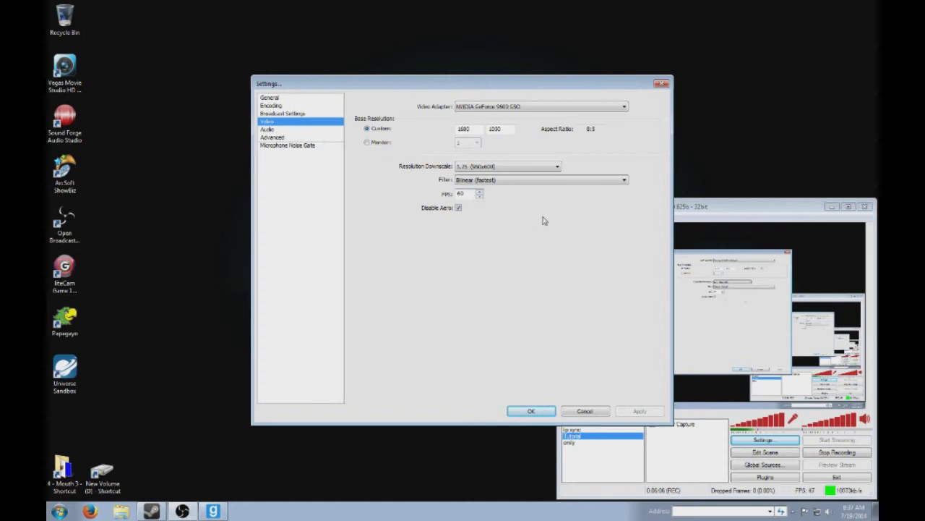
Review the encoding bitrate and the video frame rate settings, and dismiss the settings without saving.
left_click(273, 106)
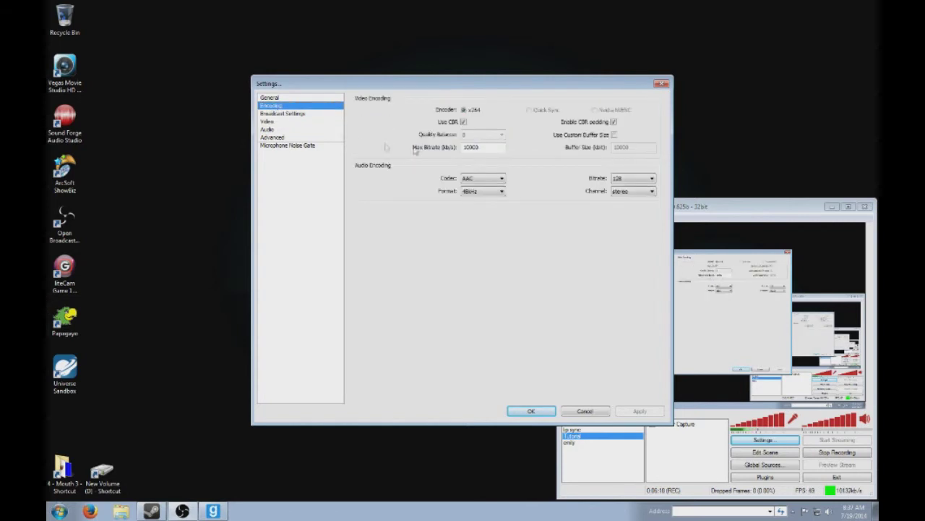
left_click(269, 121)
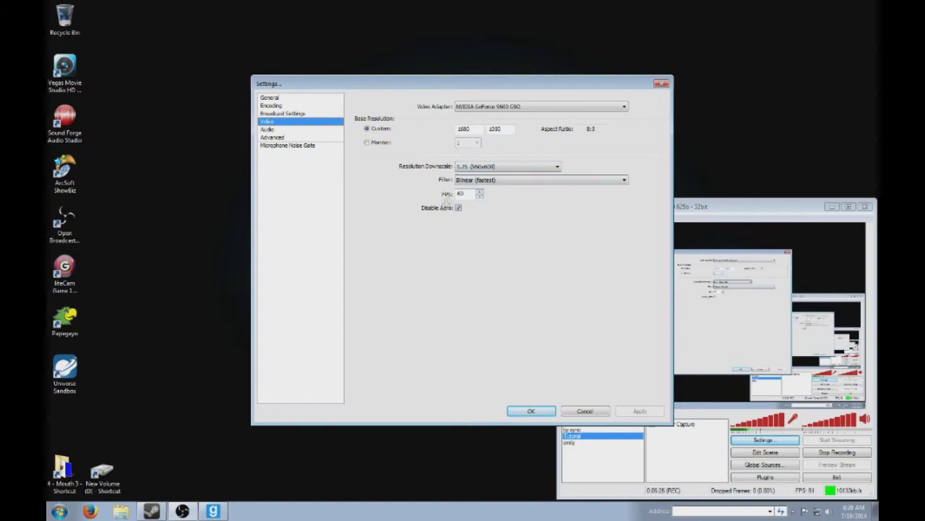
left_click(601, 413)
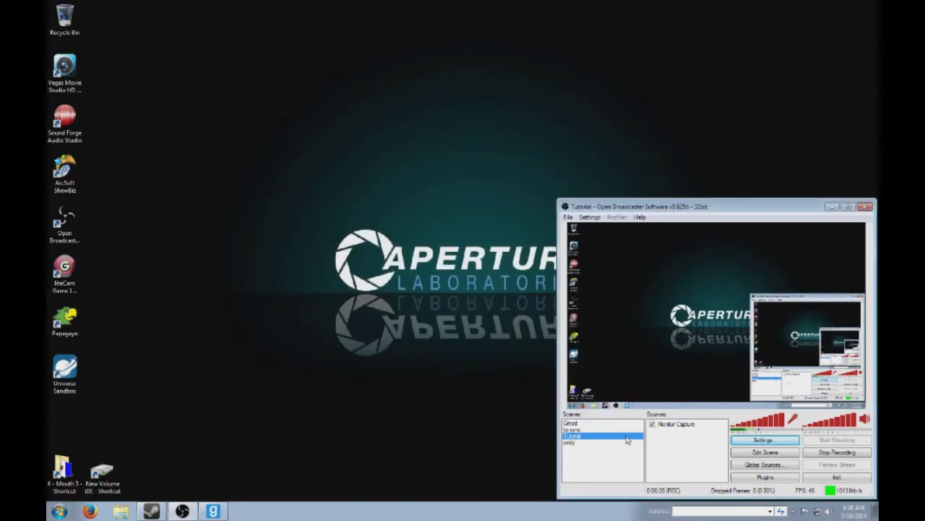
Switch back to Garry's Mod, resume the game, fire two revolver shots and pause it.
left_click(213, 511)
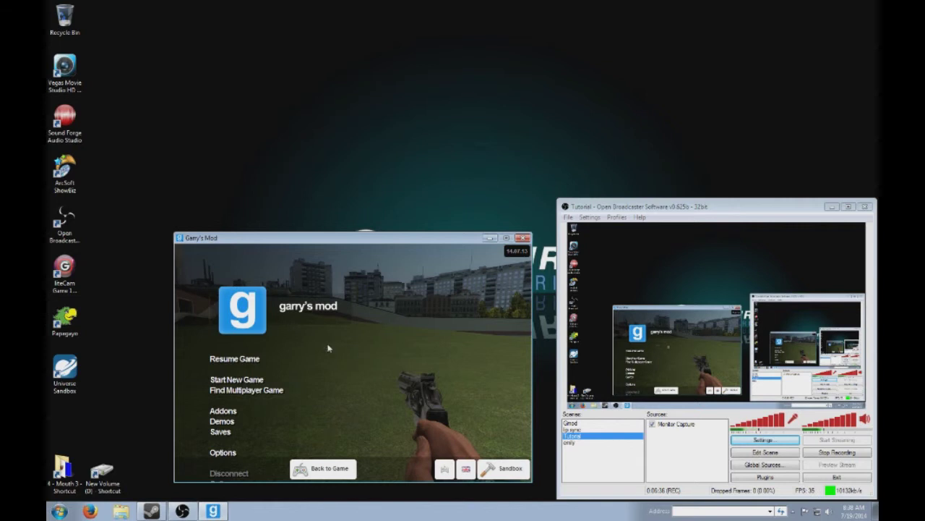
key("Escape")
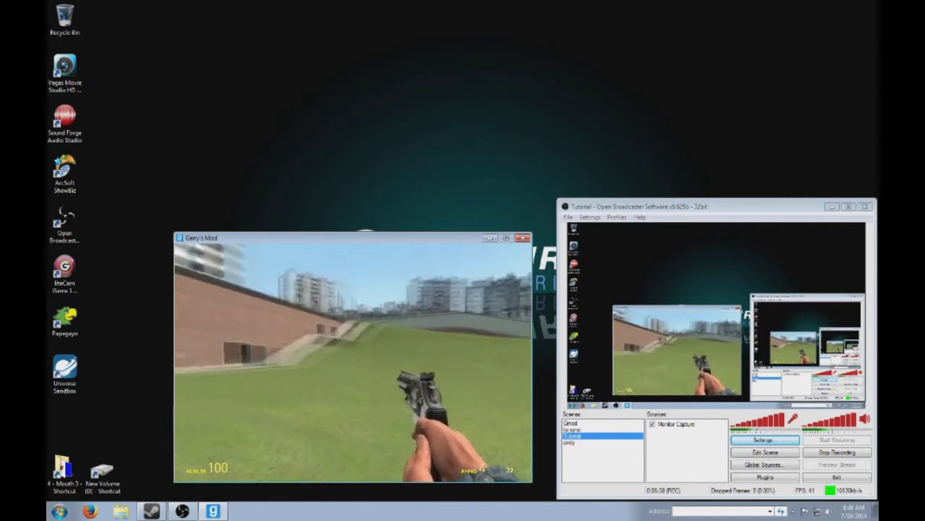
left_click(352, 362)
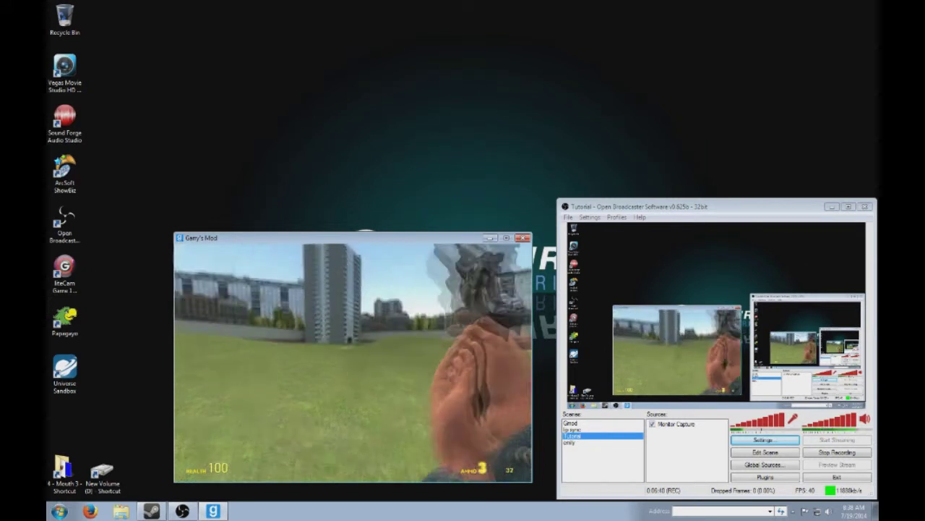
left_click(353, 362)
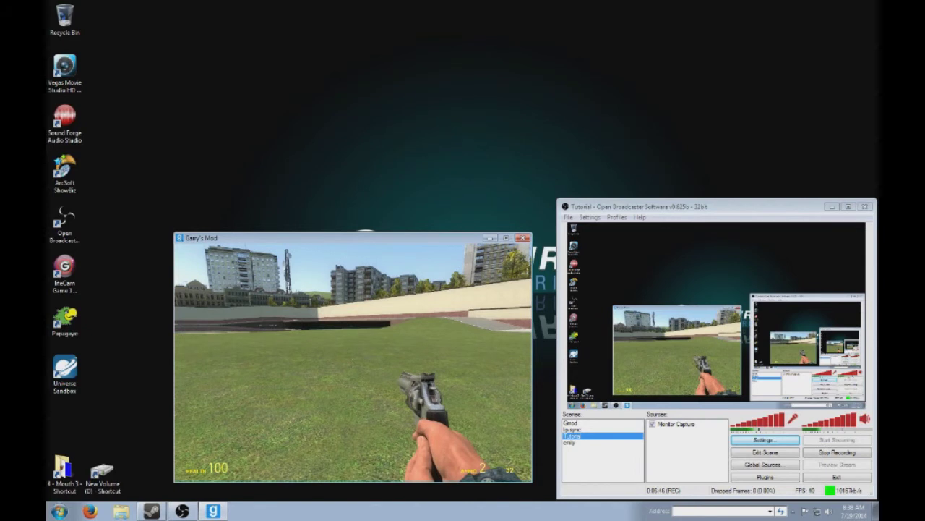
key("Escape")
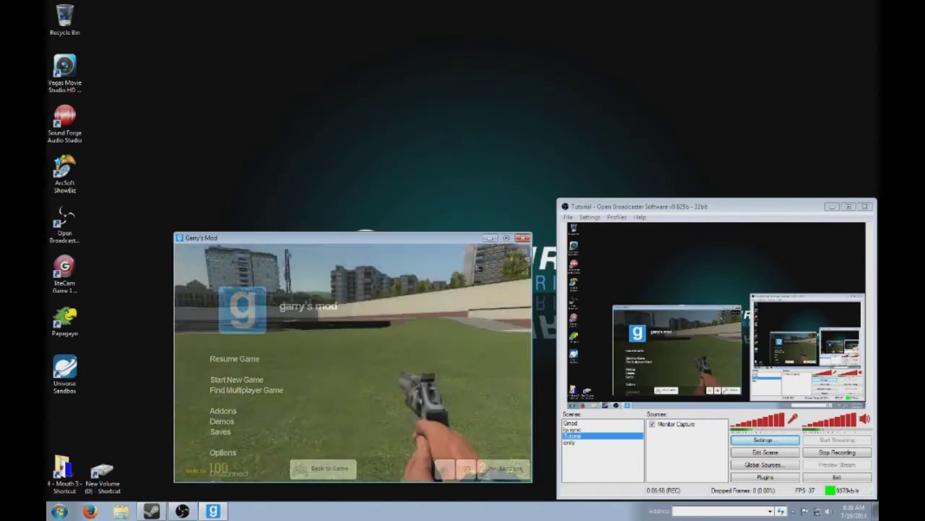
Resume the game to move to the sandy edge of the water, and pause and minimize it.
key("Escape")
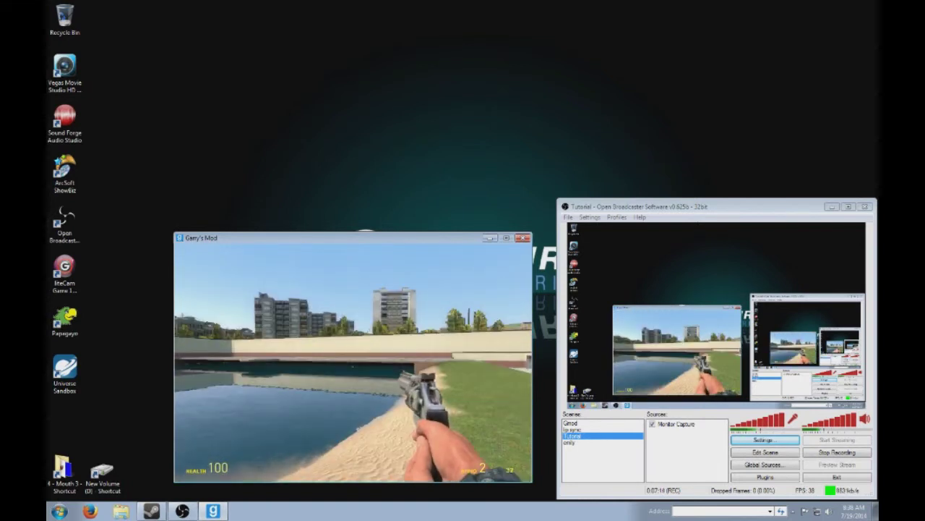
key("Escape")
left_click(490, 238)
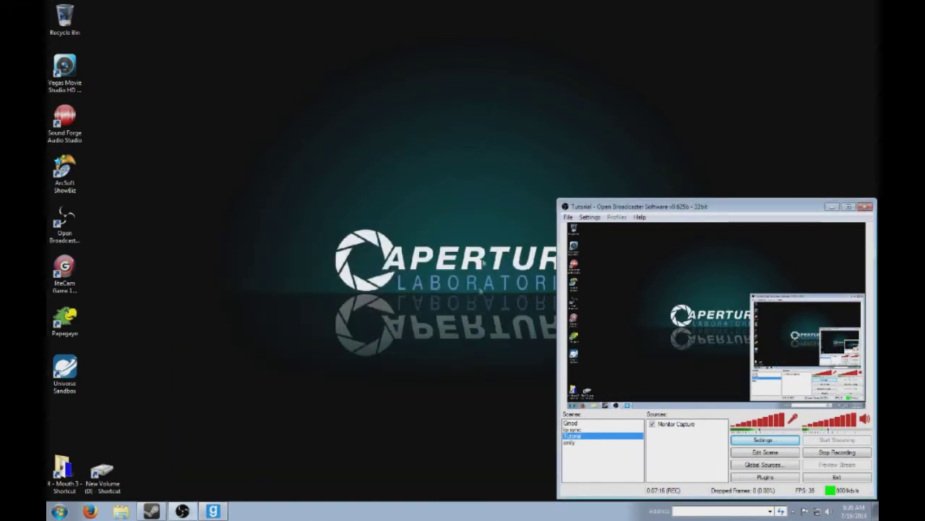